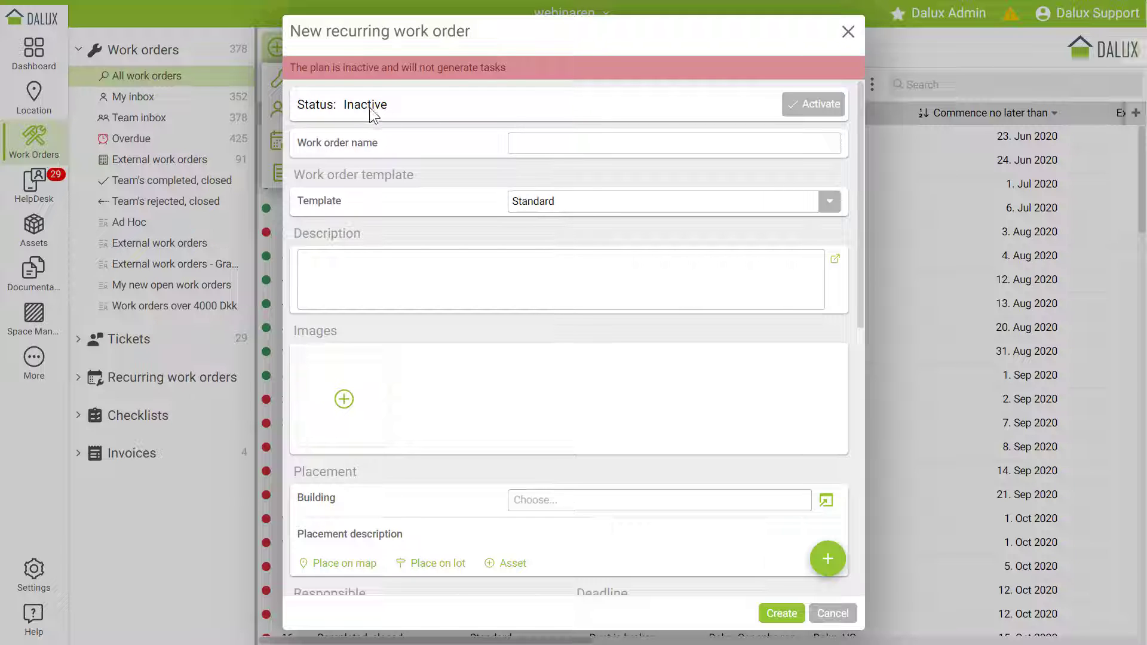
Activate the new recurring work order plan and name it "Changing filters", keeping the Standard template
click(815, 109)
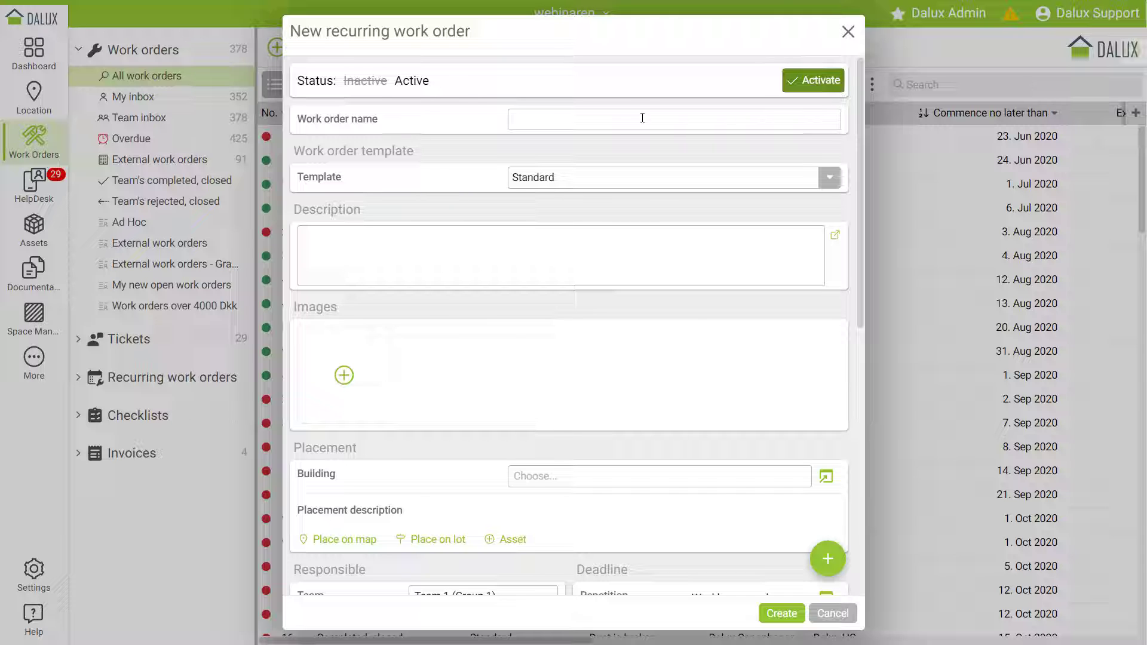
text(Changin)
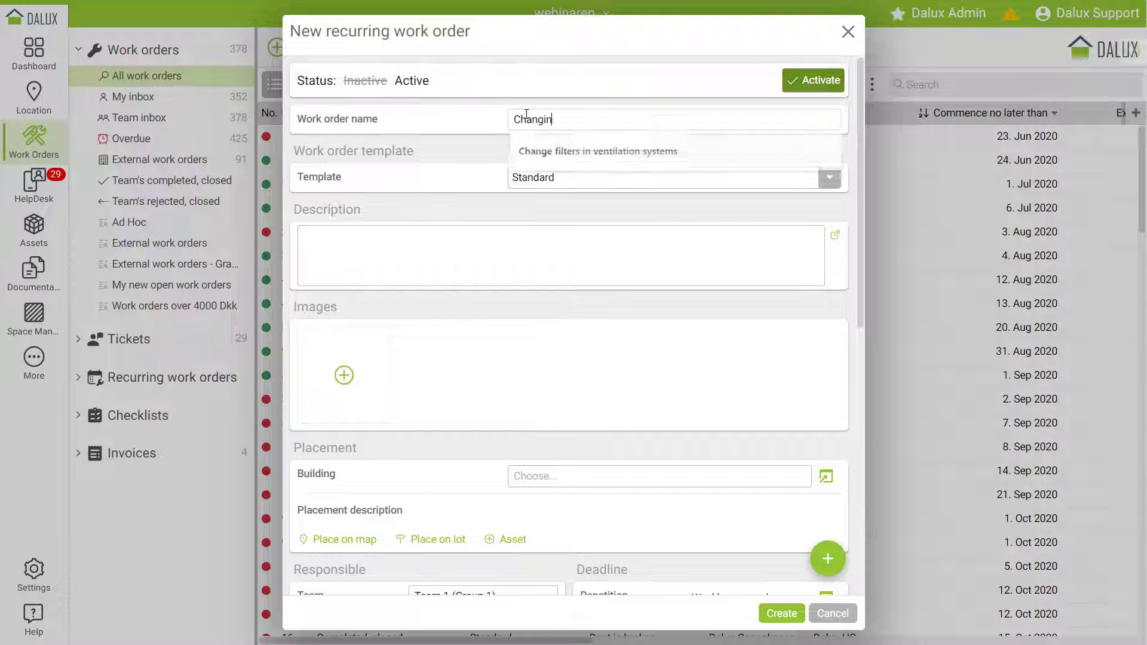
text(g filters)
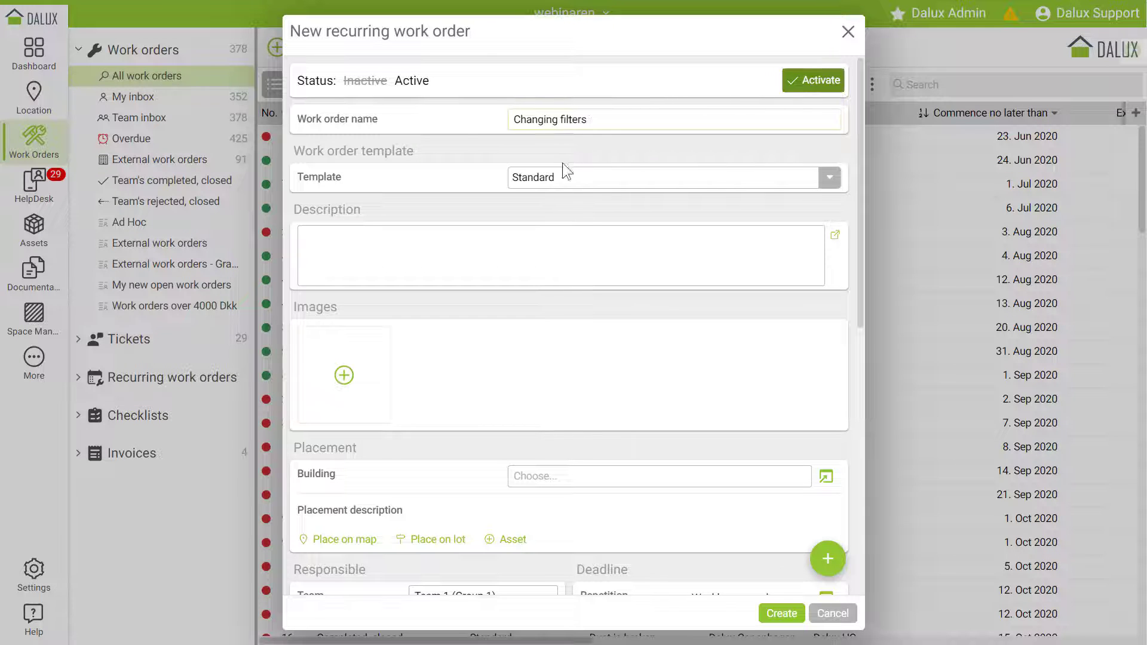
click(561, 181)
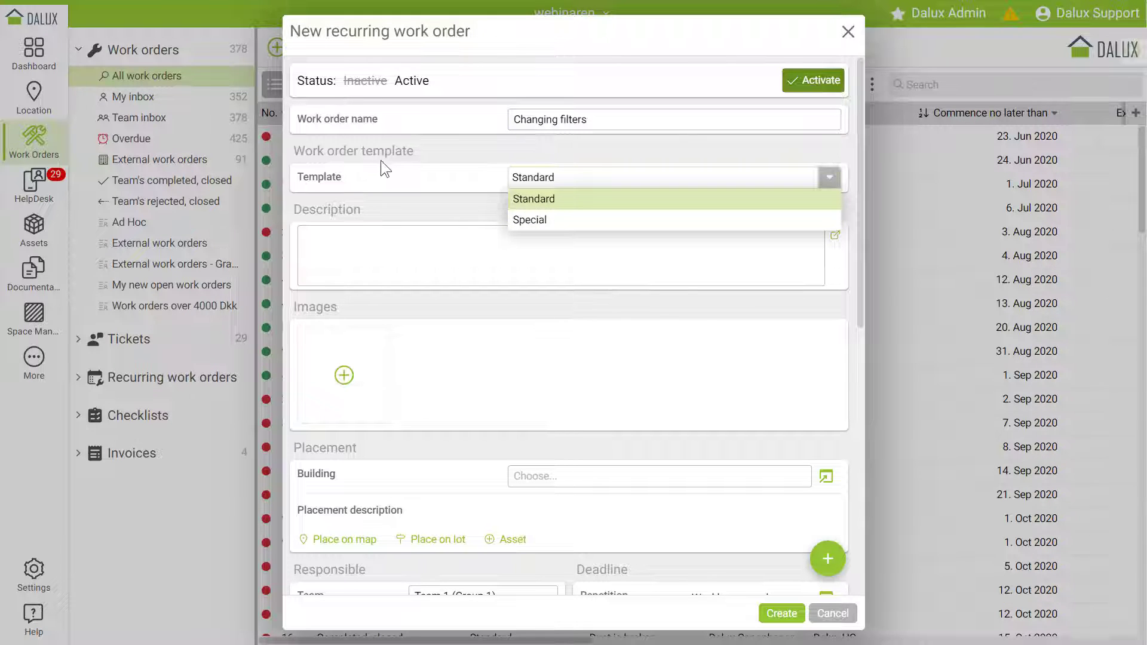
click(569, 156)
Review the description, images, placement and responsible sections of the new recurring work order
scroll(568, 160, down, 1)
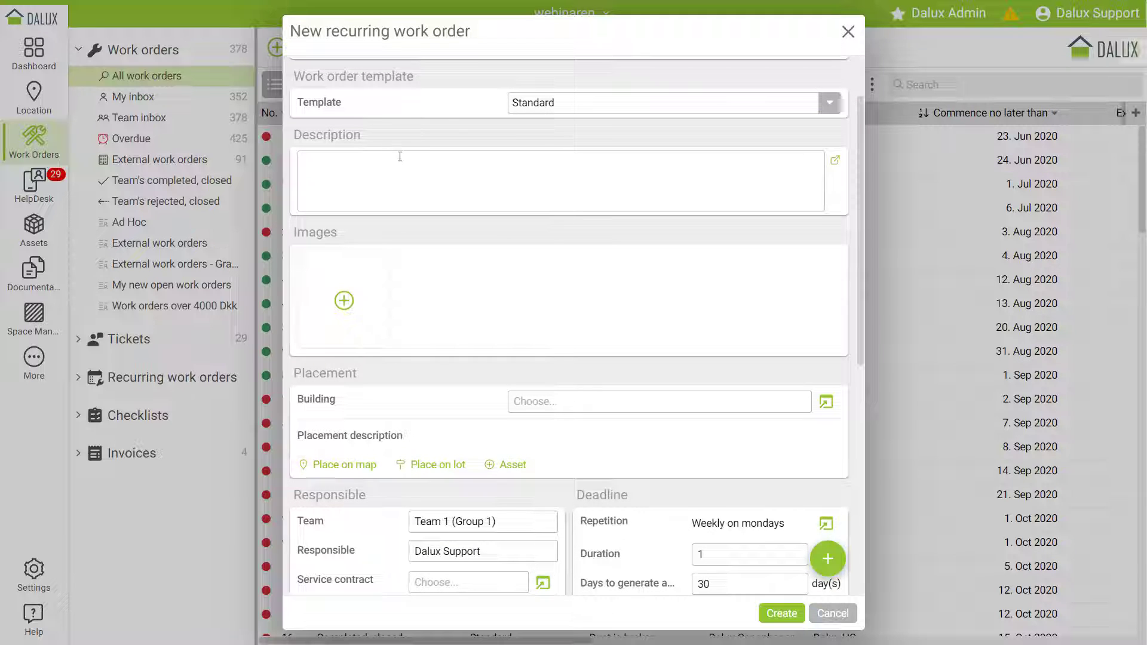
click(400, 156)
click(345, 306)
scroll(554, 417, down, 2)
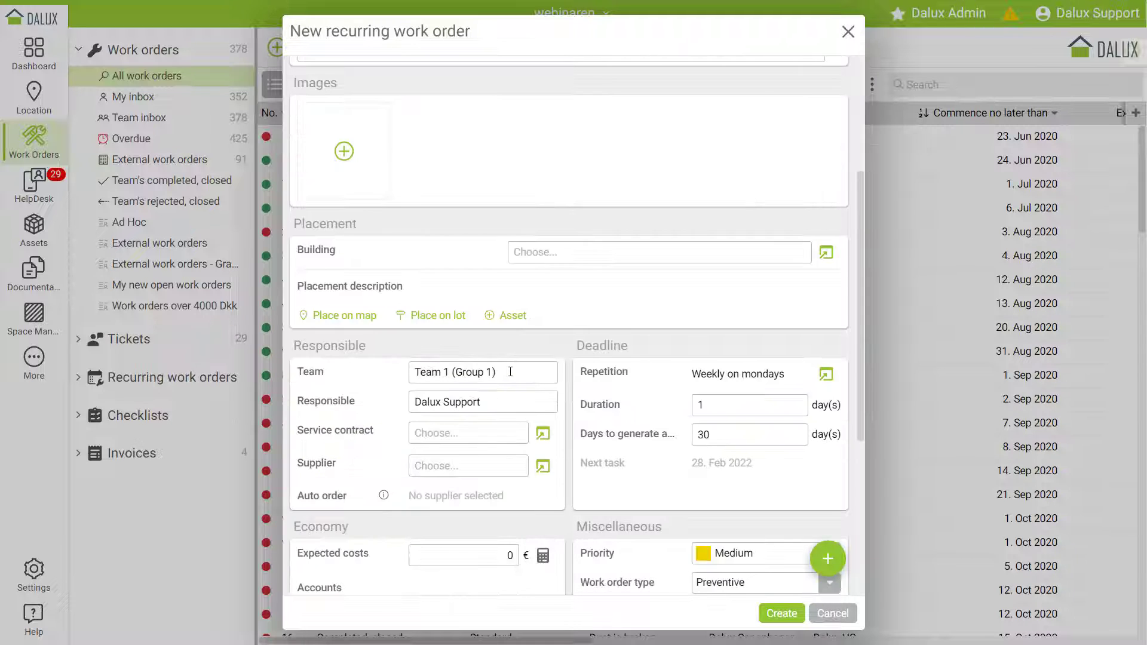
key(ctrl)
key(ctrl)
key(ctrl)
click(438, 498)
Set the work order's repetition to every 2 weeks on Mondays
click(826, 378)
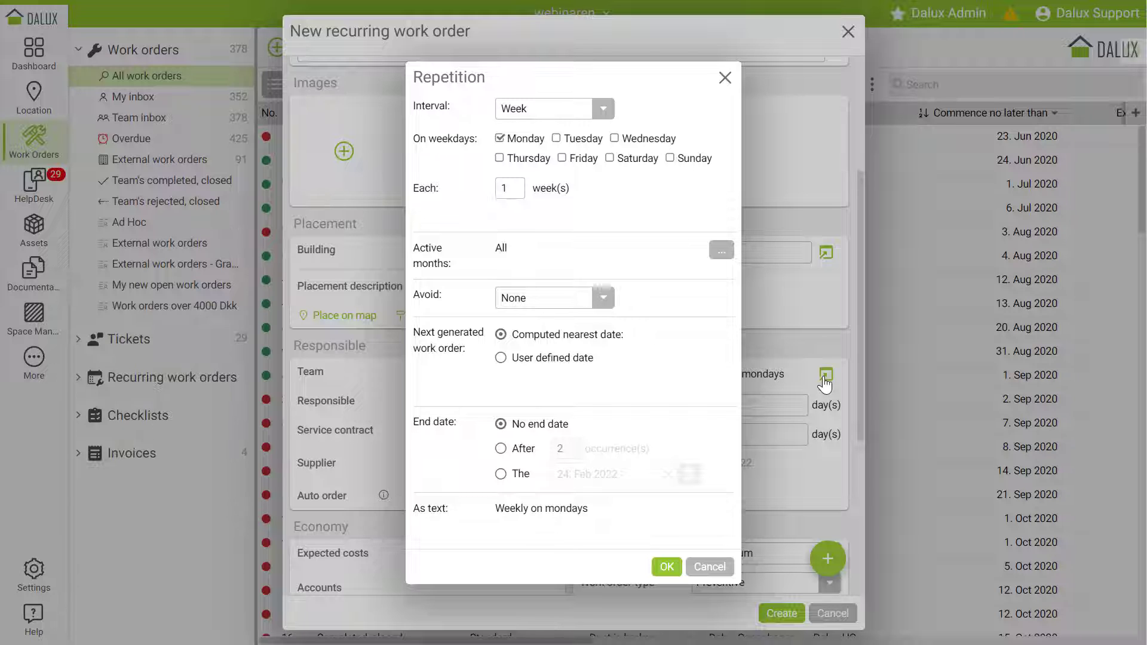
click(602, 109)
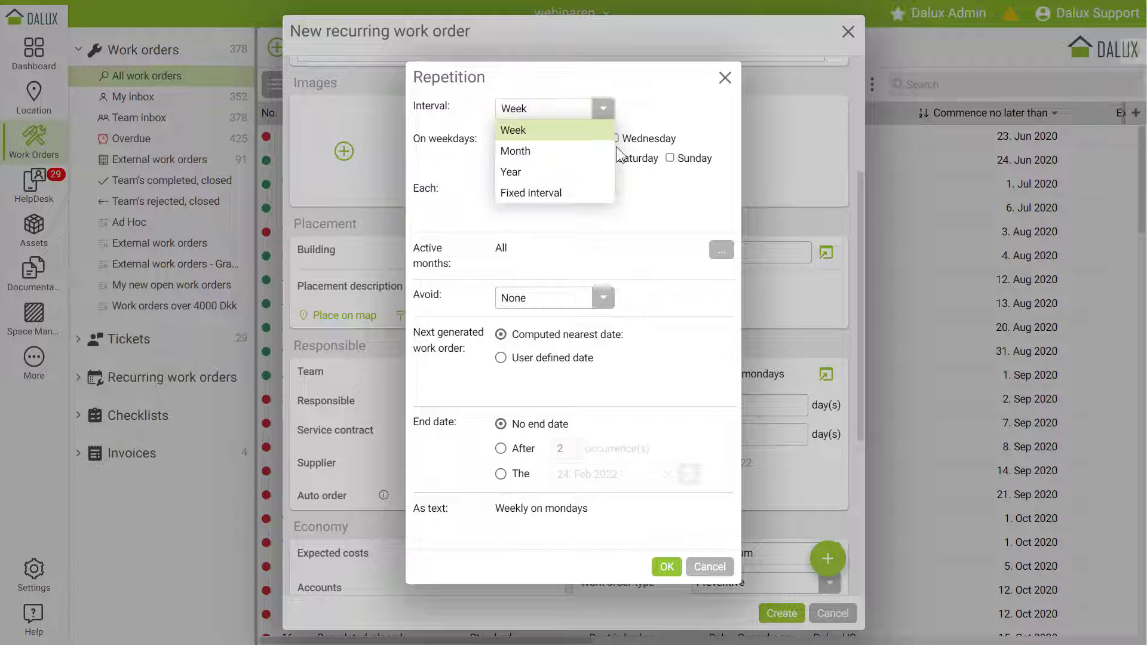
click(665, 196)
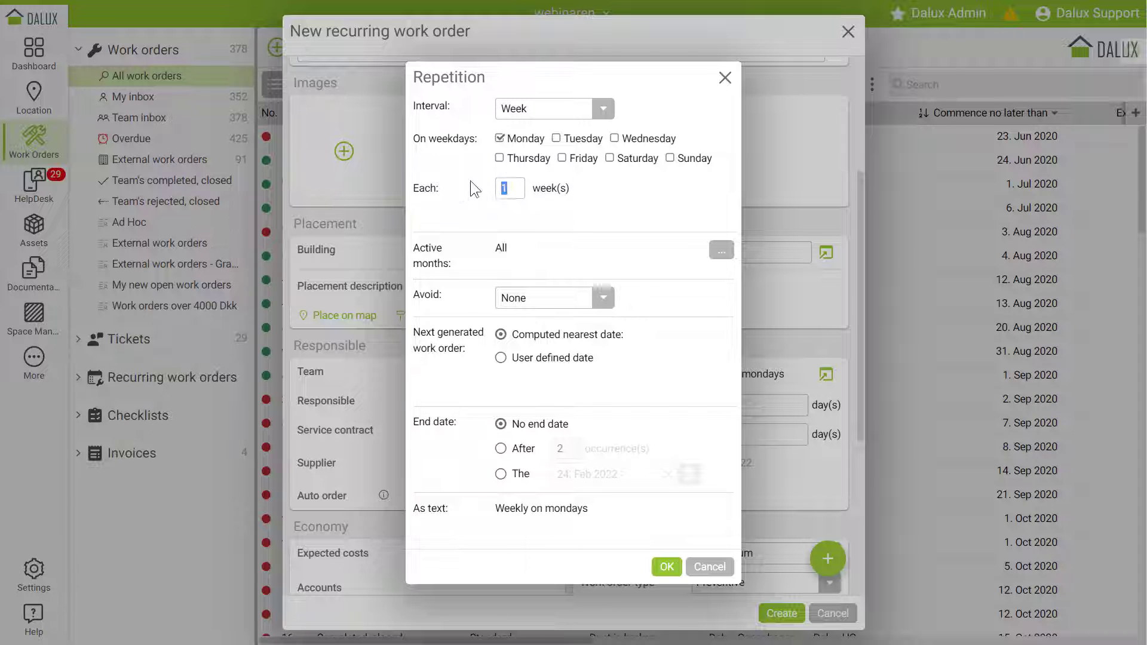
double_click(510, 185)
text(2)
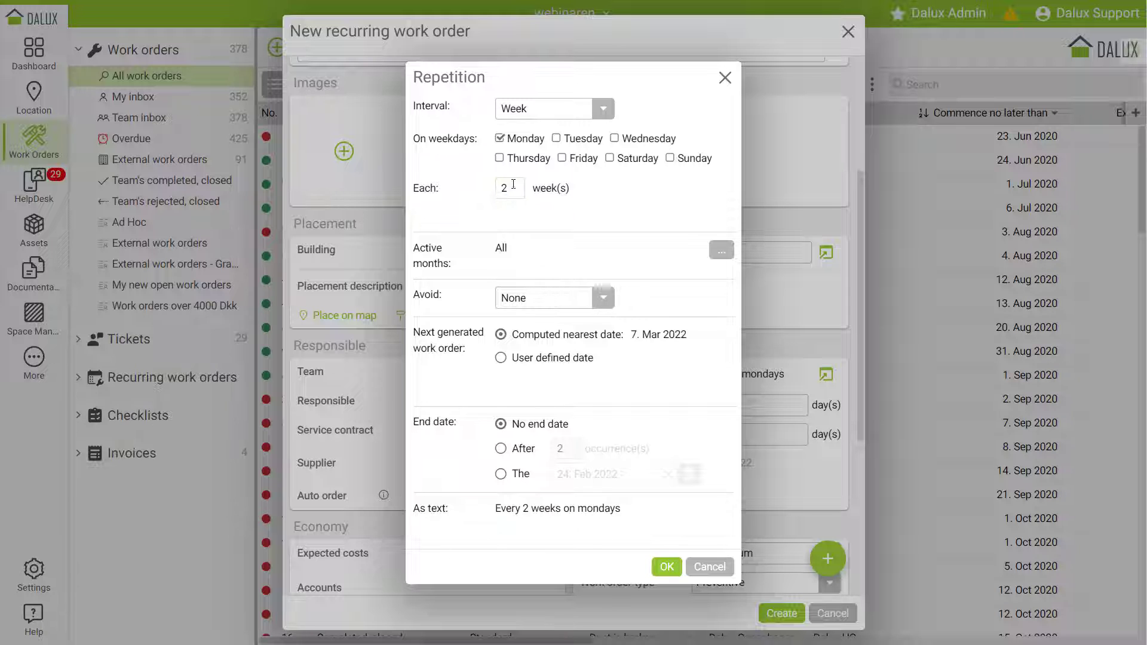
Examine the repetition's active months selection and the options for dates to avoid
click(720, 251)
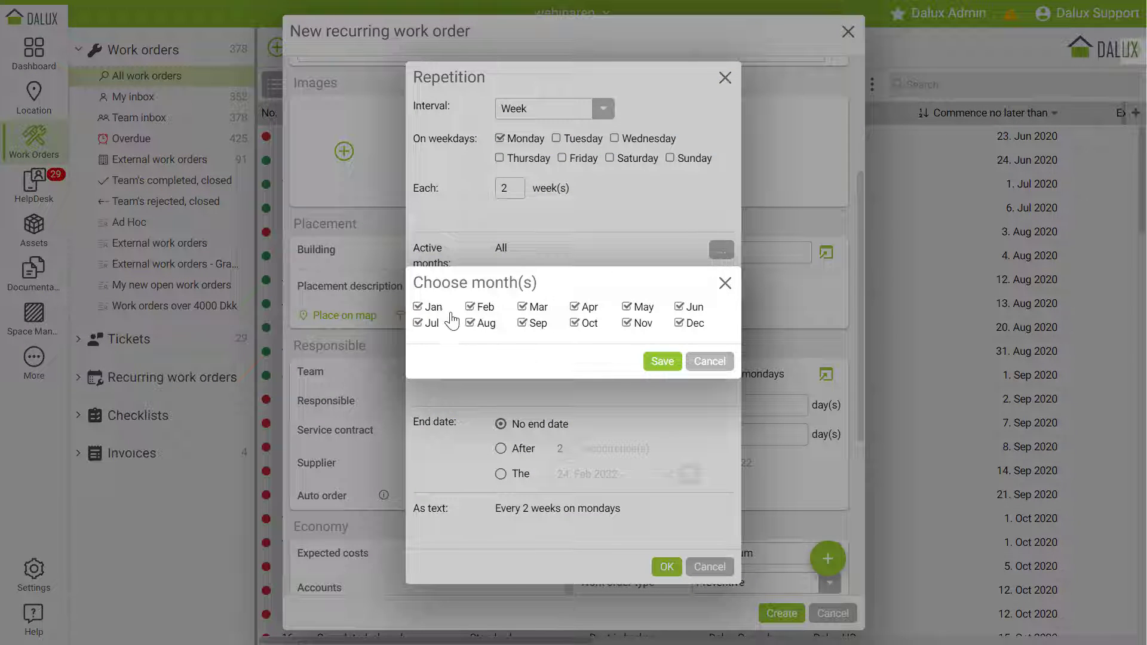
click(719, 286)
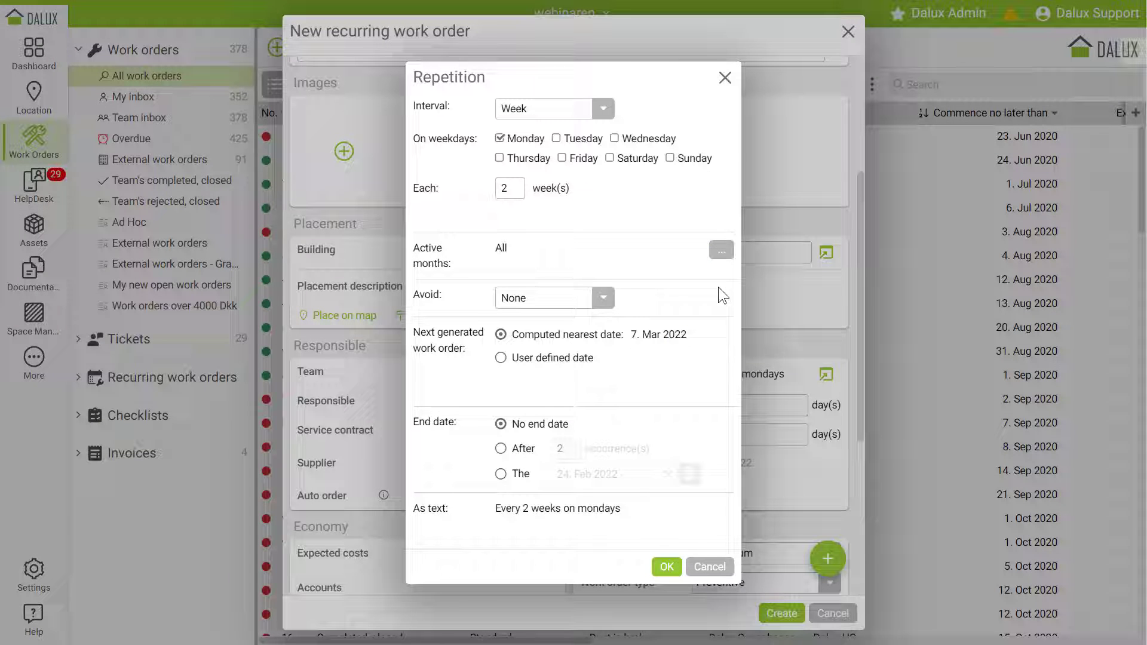
click(599, 299)
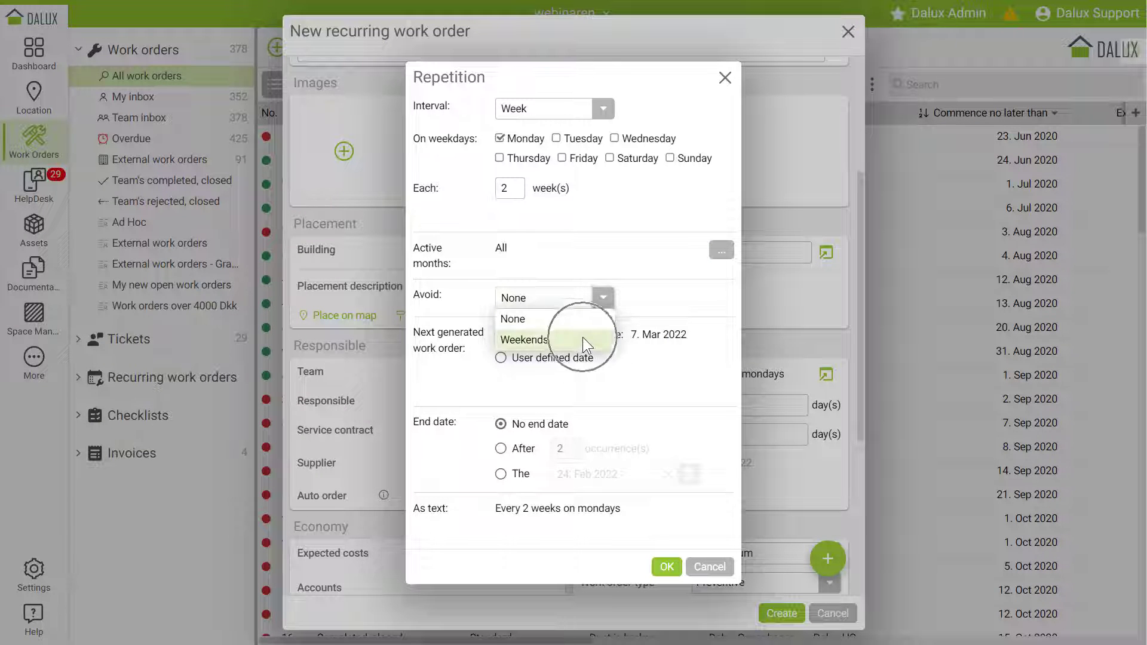
click(665, 304)
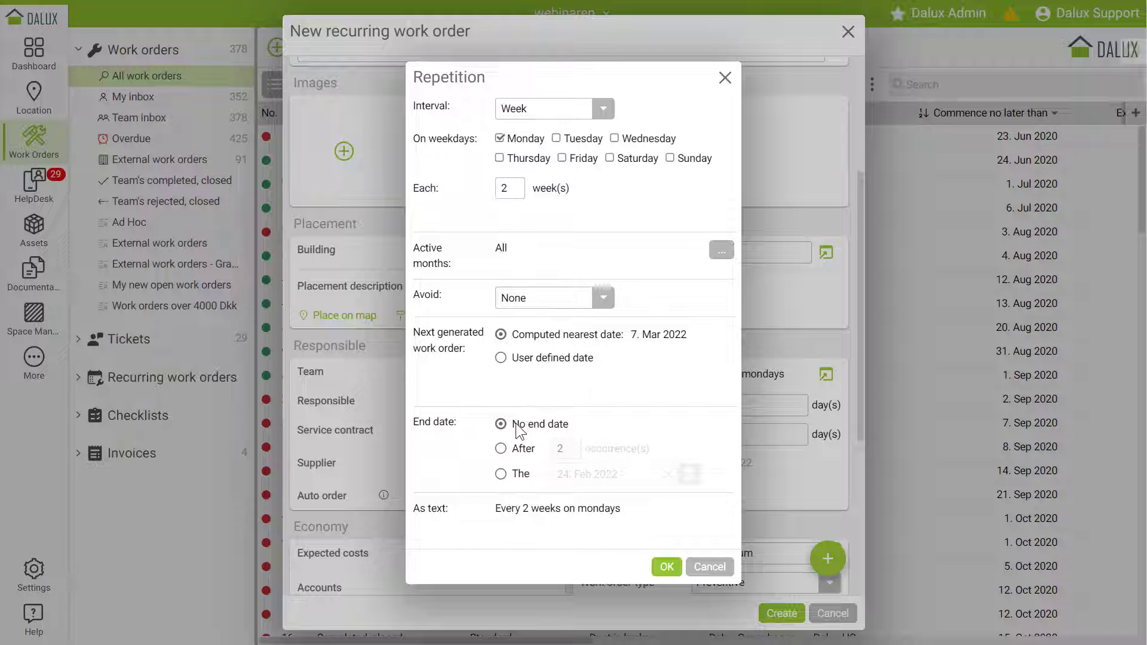
Try the end date options by occurrences and by date, select no end date and accept the repetition settings
click(521, 449)
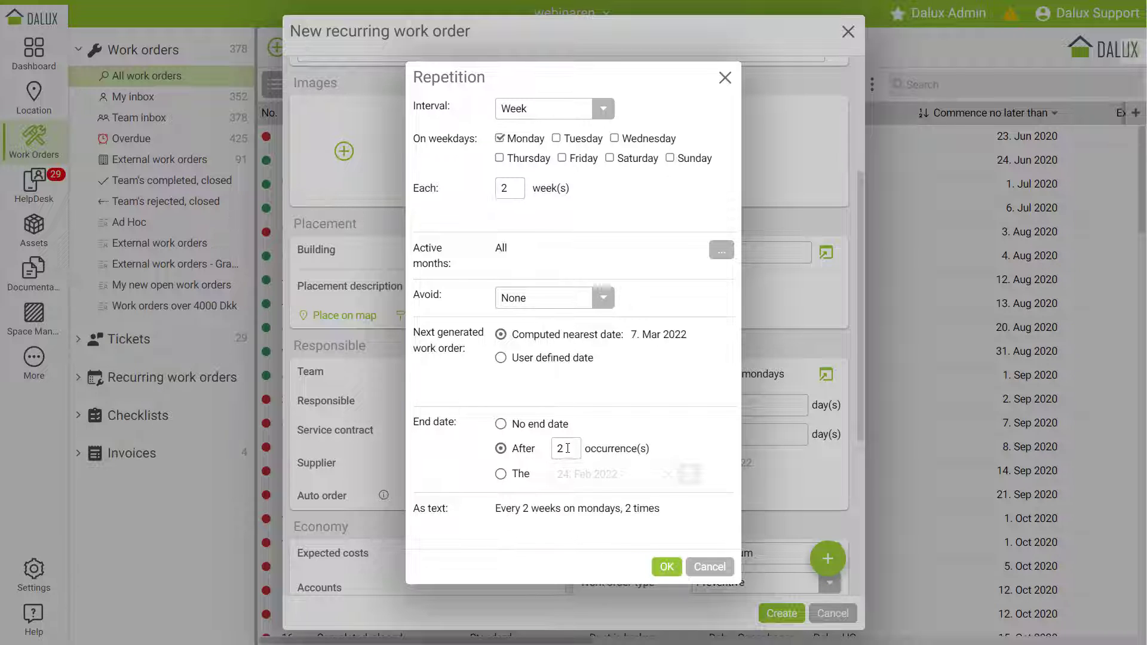
click(520, 474)
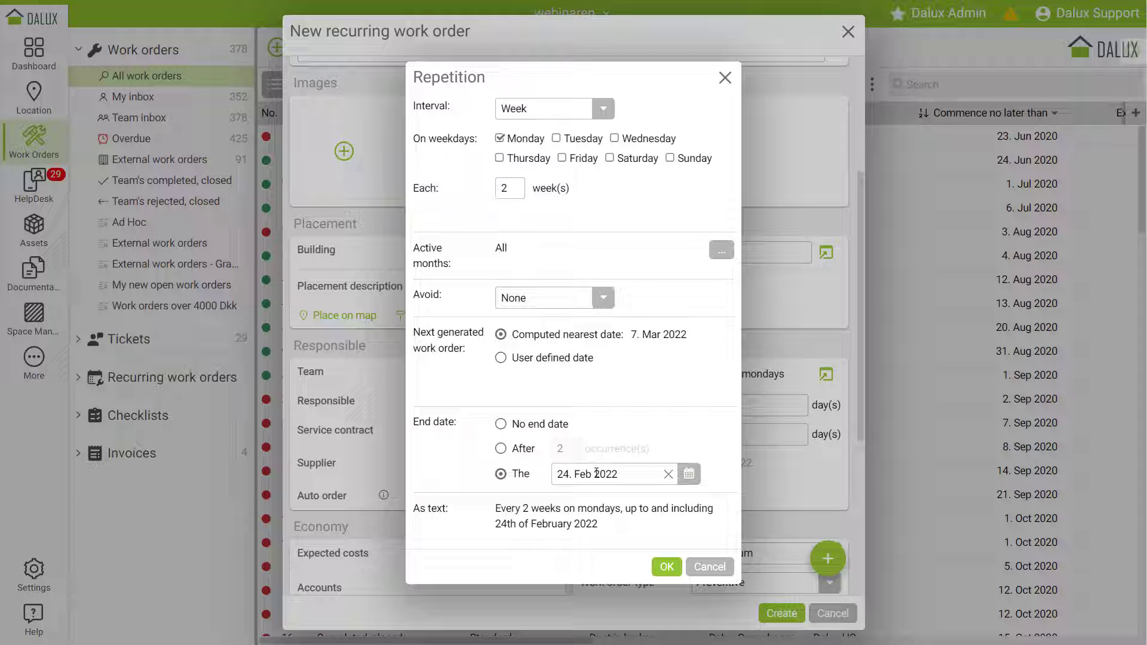
click(518, 427)
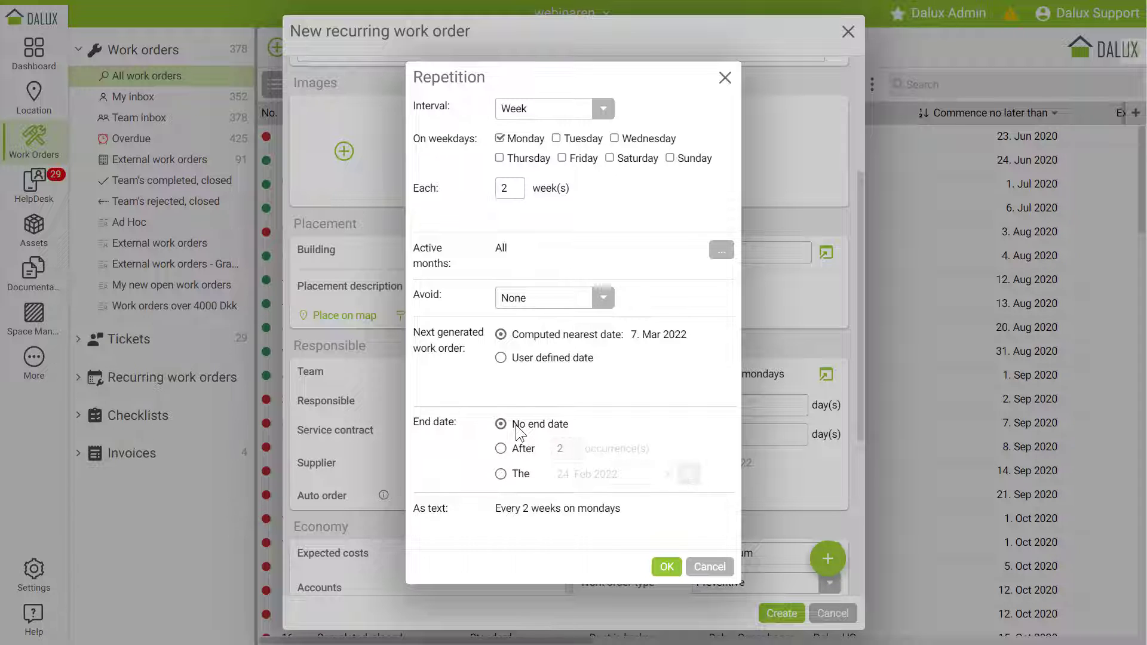
click(664, 567)
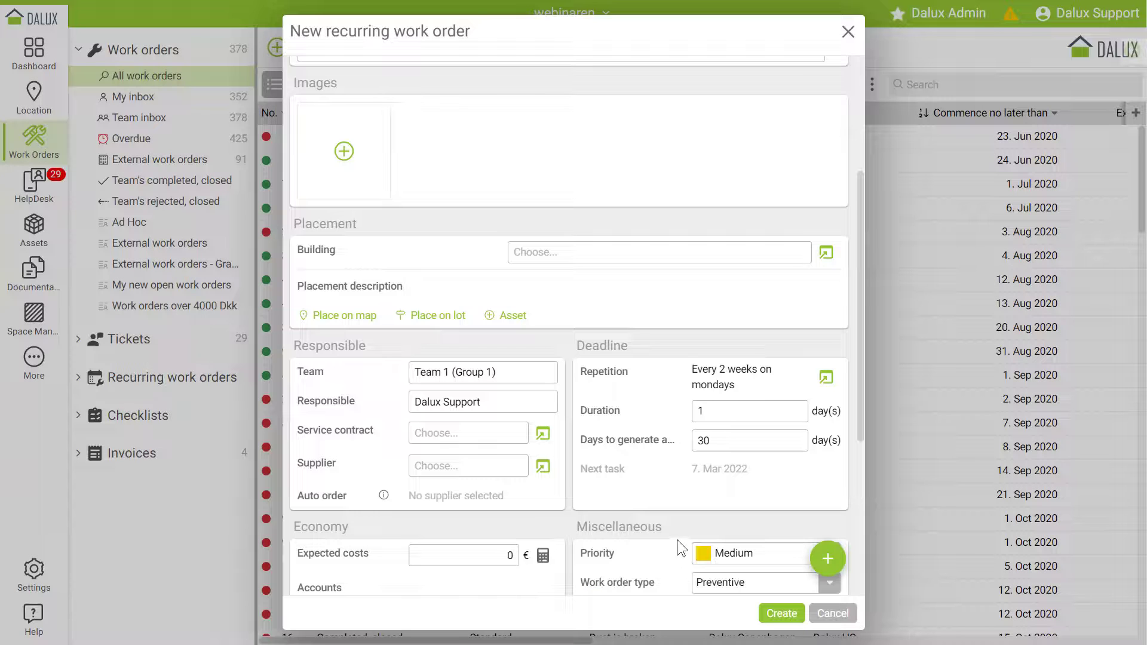
Examine the deadline duration, the days to generate ahead, the remaining form sections and the additional content options
double_click(717, 410)
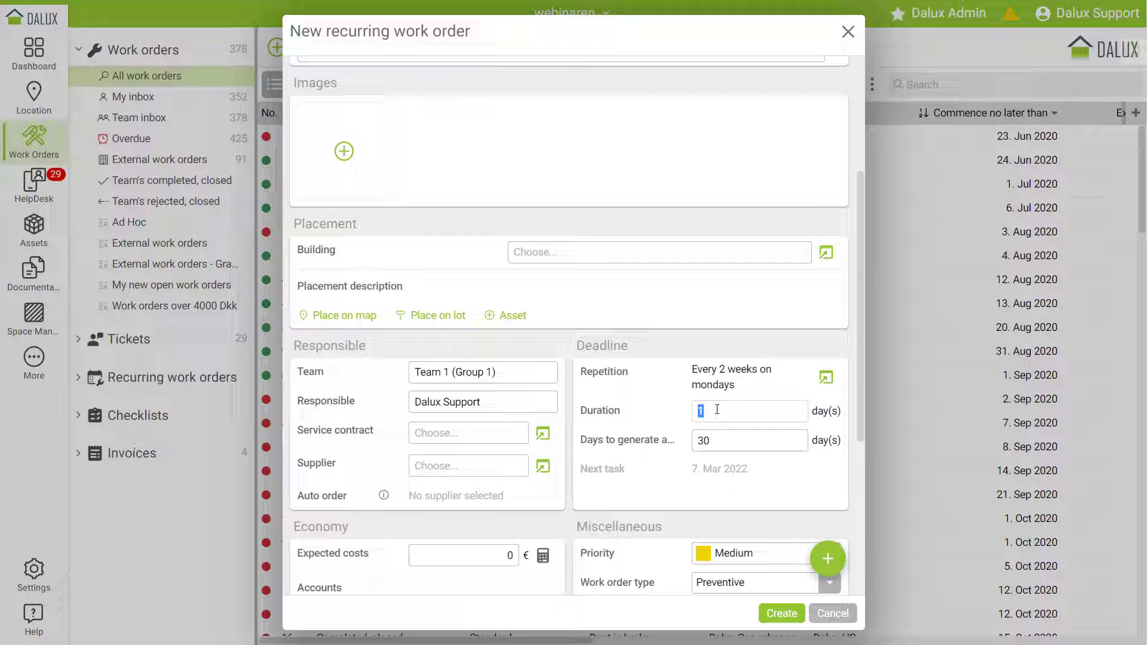
click(721, 443)
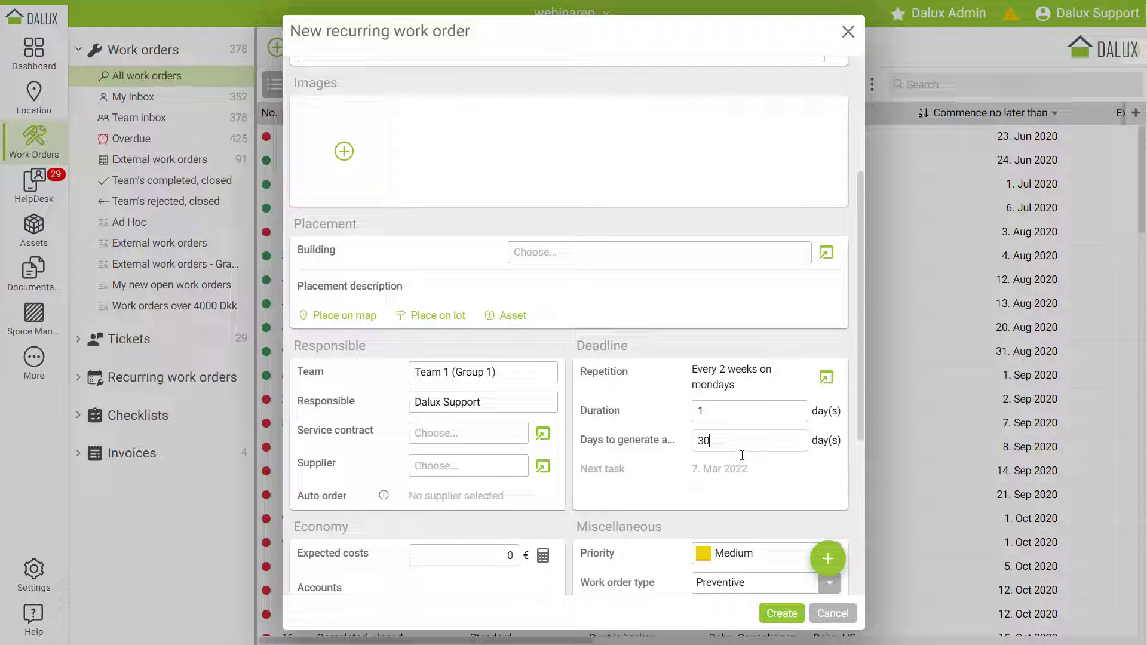
click(722, 373)
scroll(740, 443, down, 5)
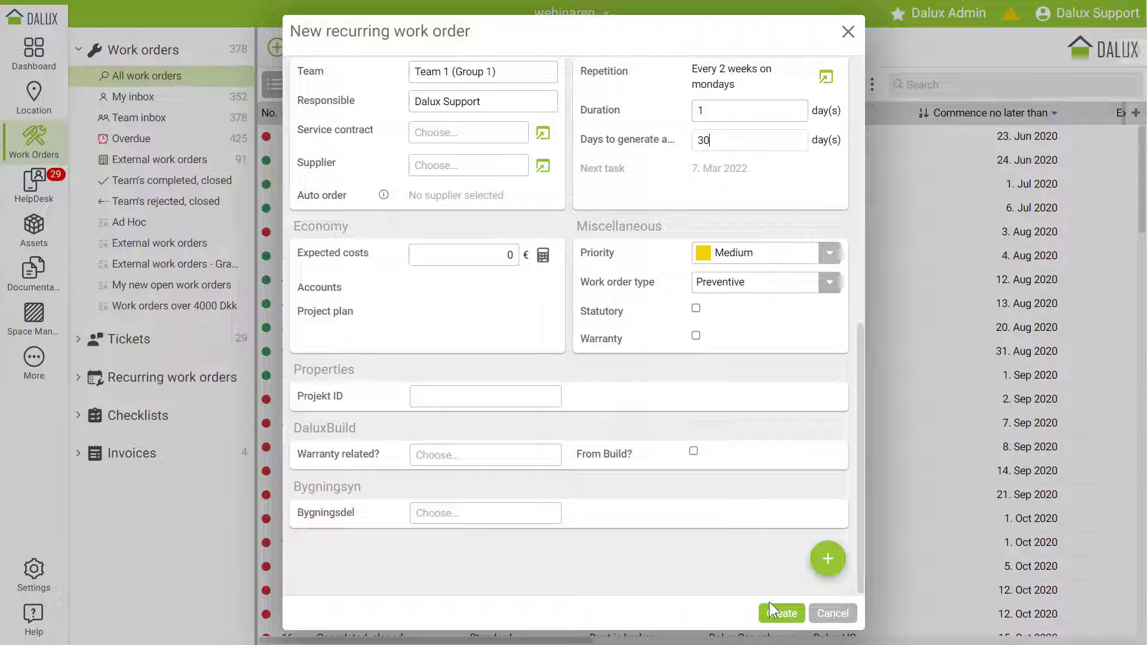
click(831, 569)
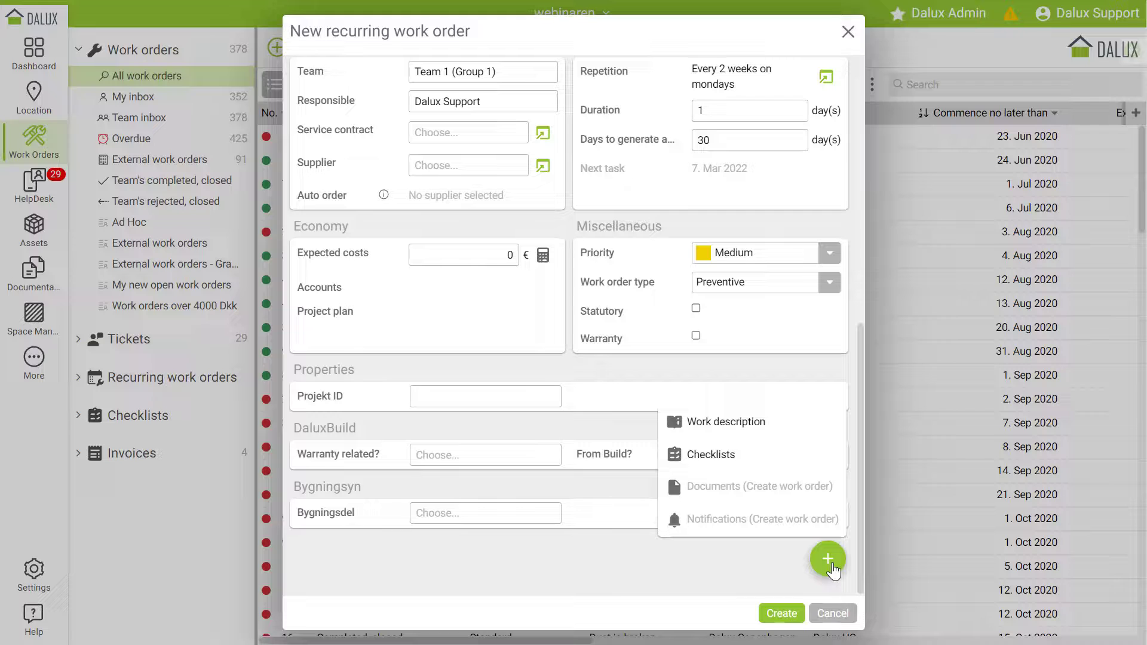
click(719, 550)
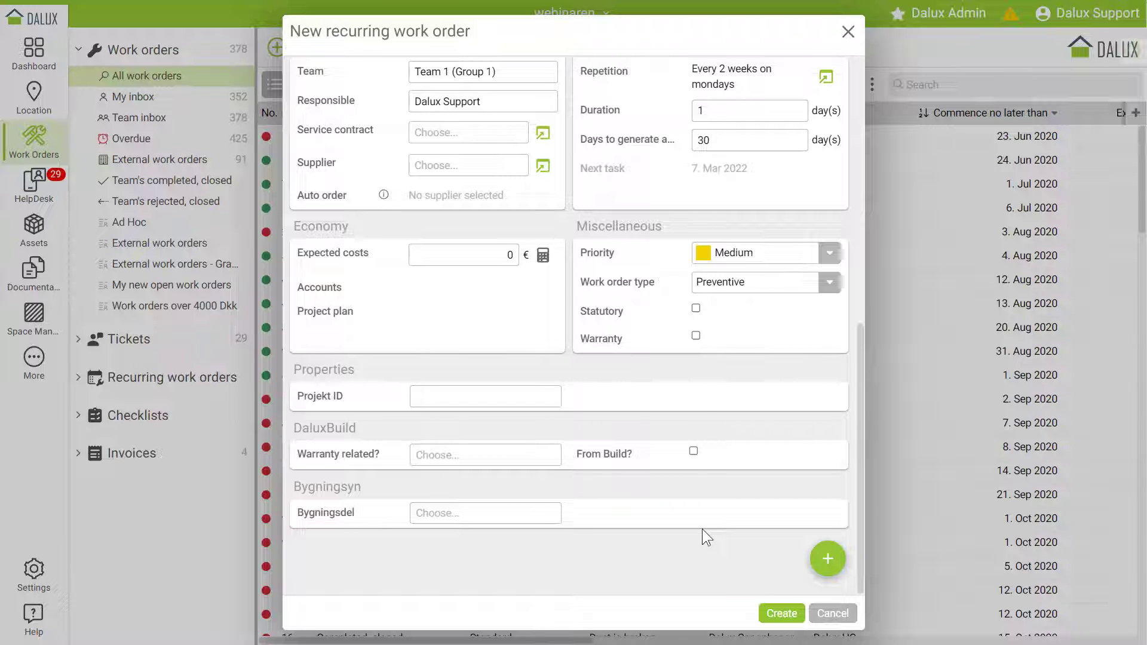
Create the recurring work order and confirm saving it without a linked building, room or asset
click(778, 614)
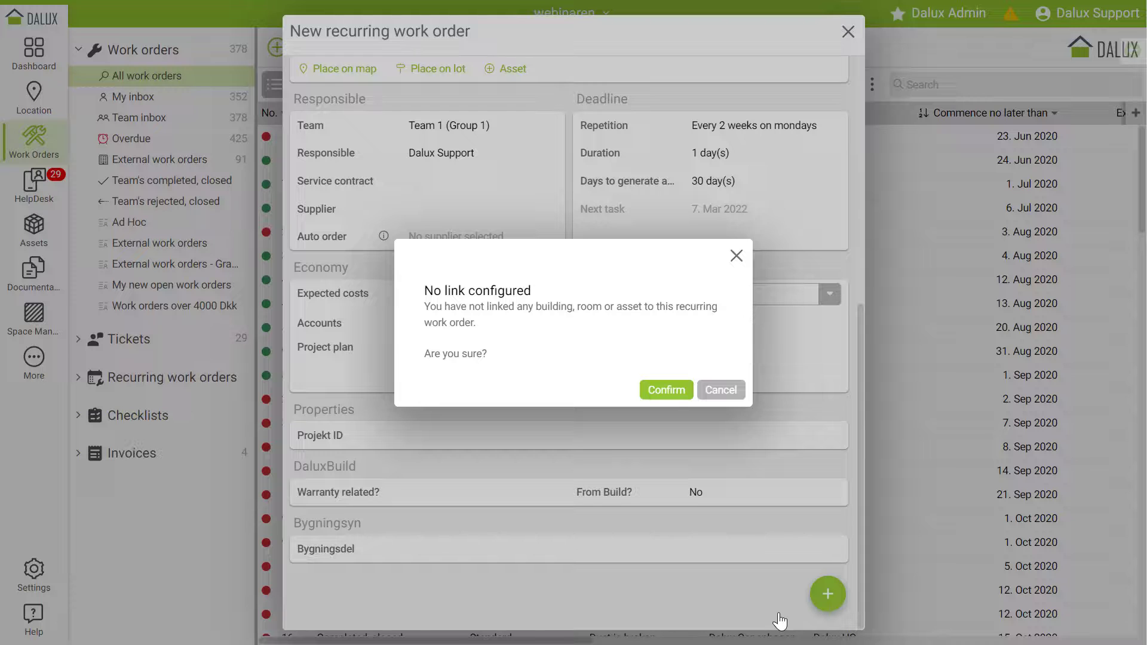
click(663, 391)
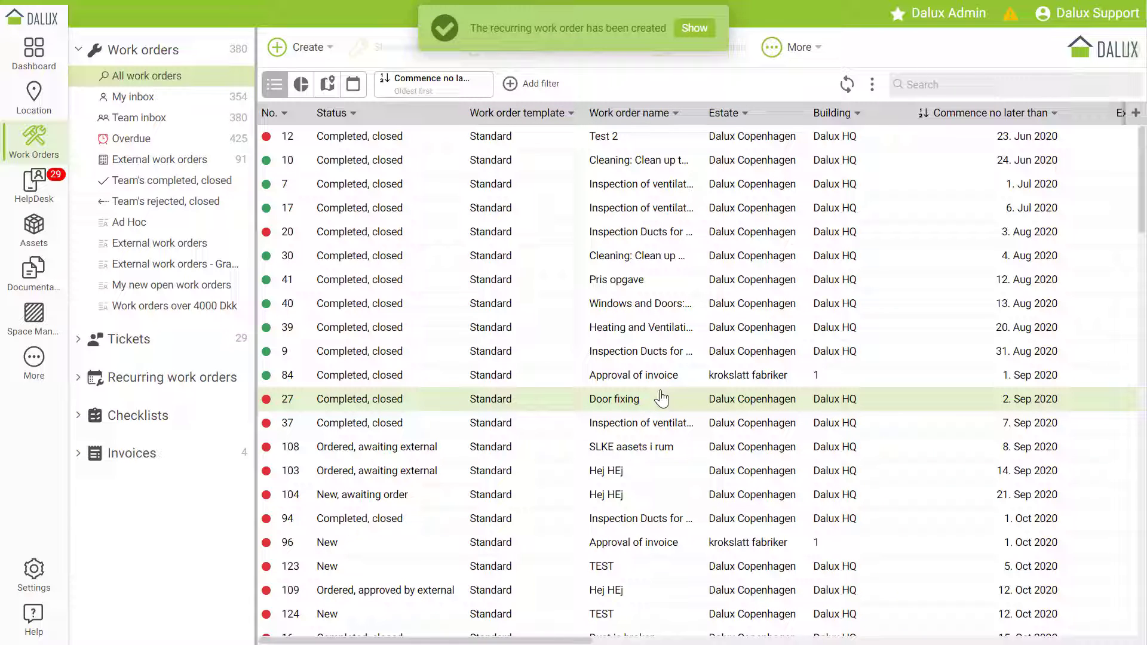
Open the list of all recurring work orders and bring its weekly calendar columns into view
click(192, 382)
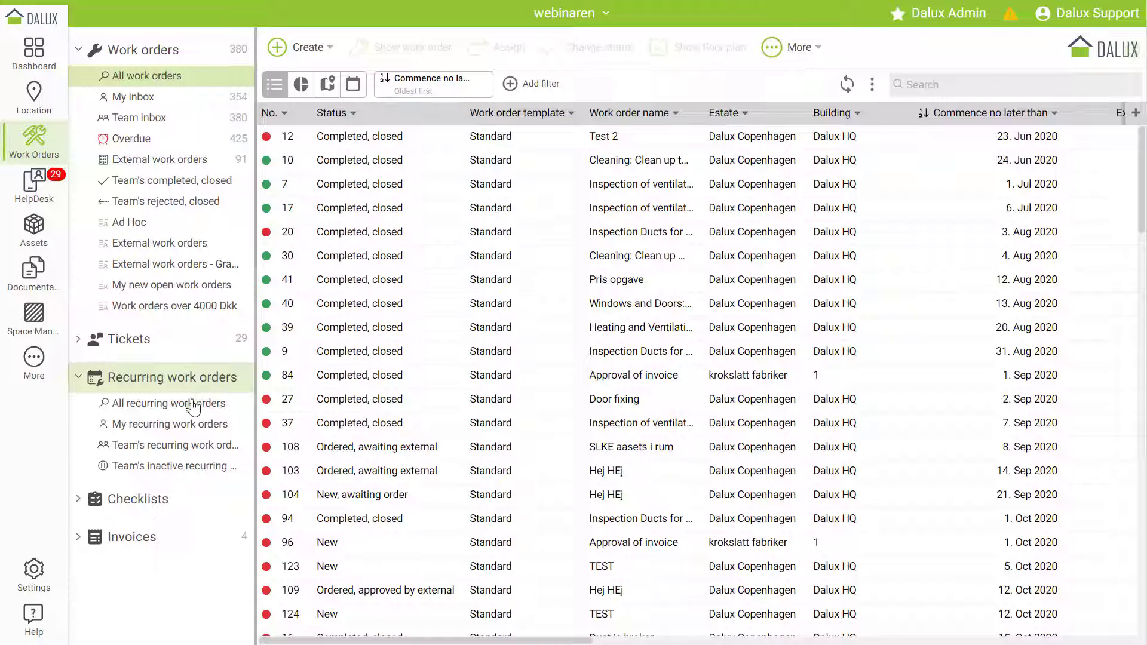
click(188, 403)
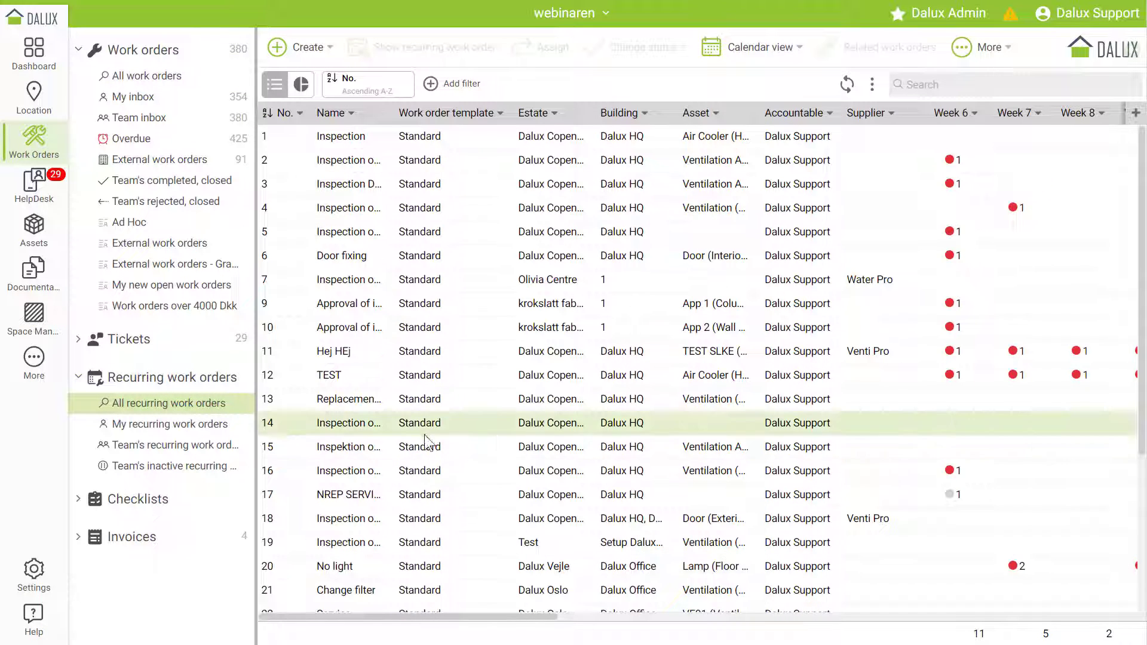
drag(519, 617, 742, 625)
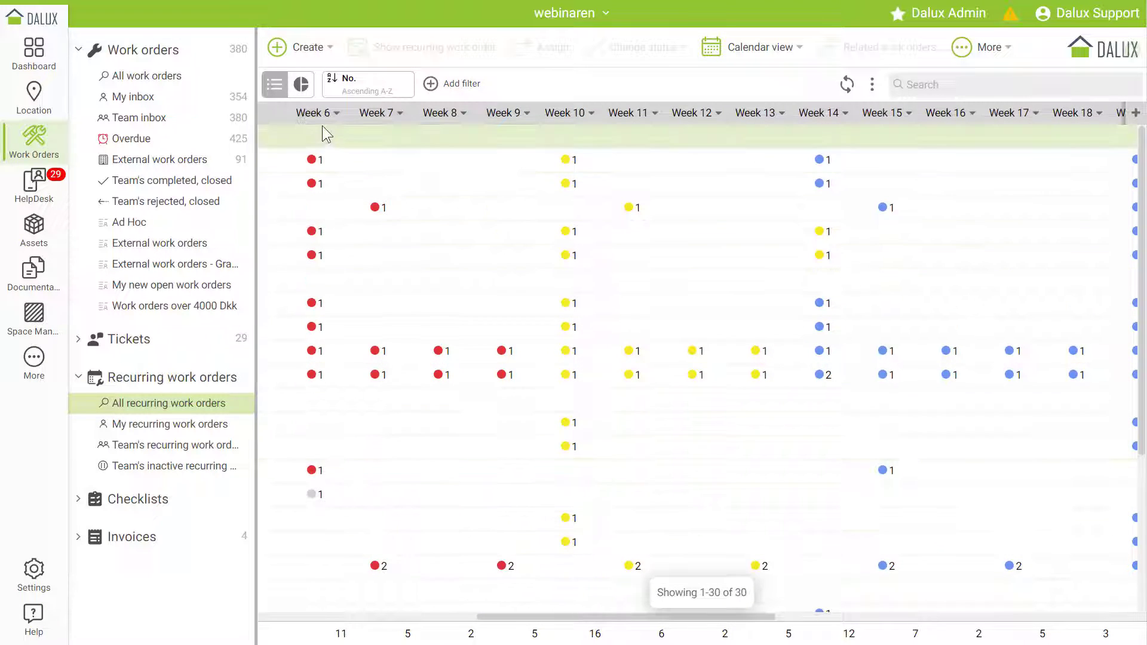
Check the Weeks and Months calendar view options and the planned weekly tasks in the recurring work order list
click(746, 53)
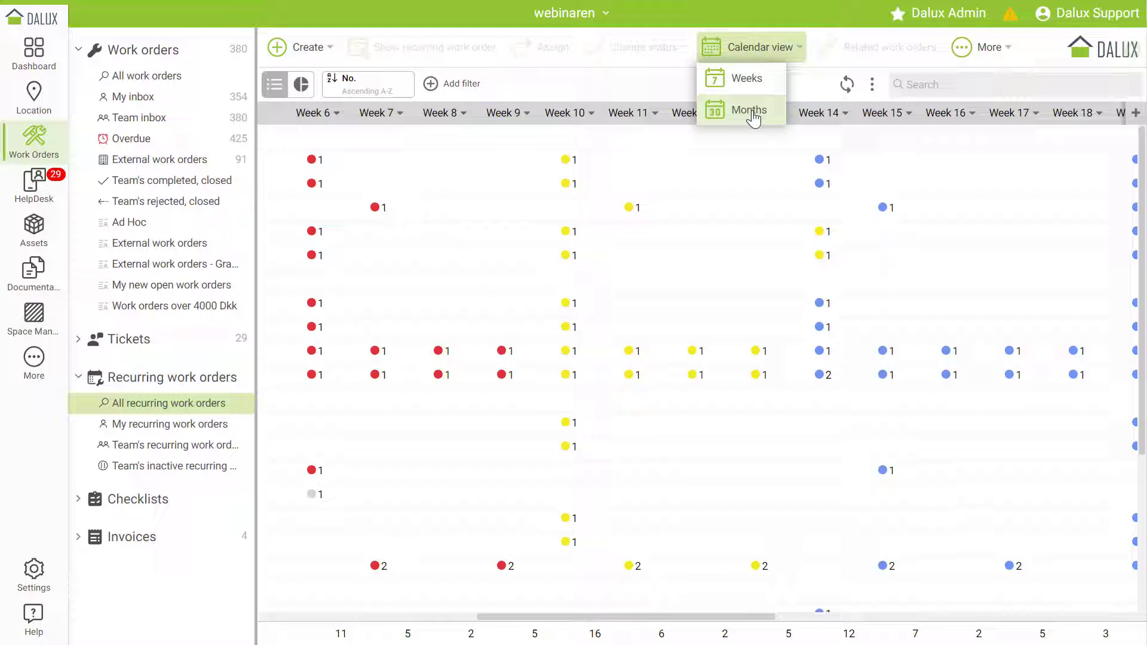
click(758, 46)
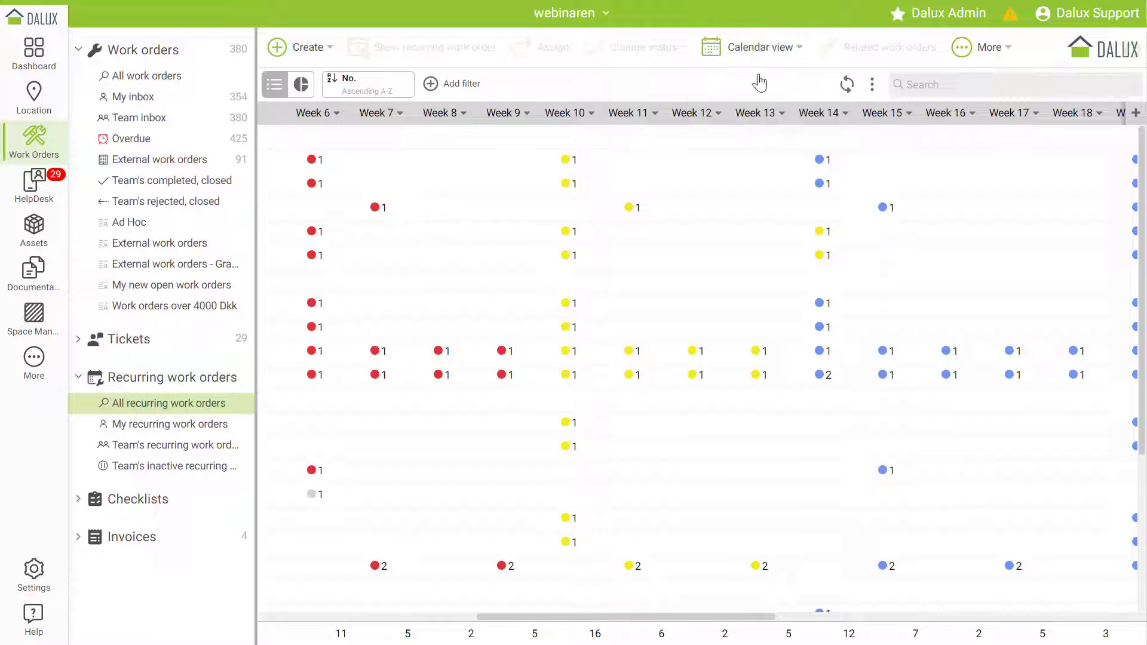
mouse_move(504, 377)
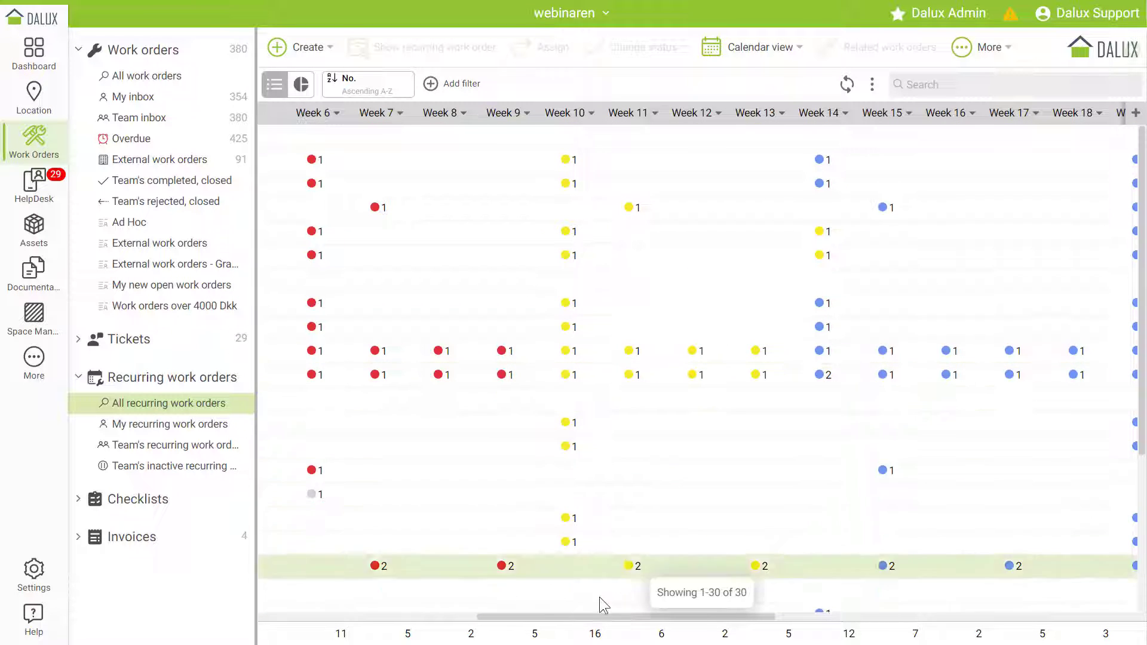
drag(564, 617, 364, 611)
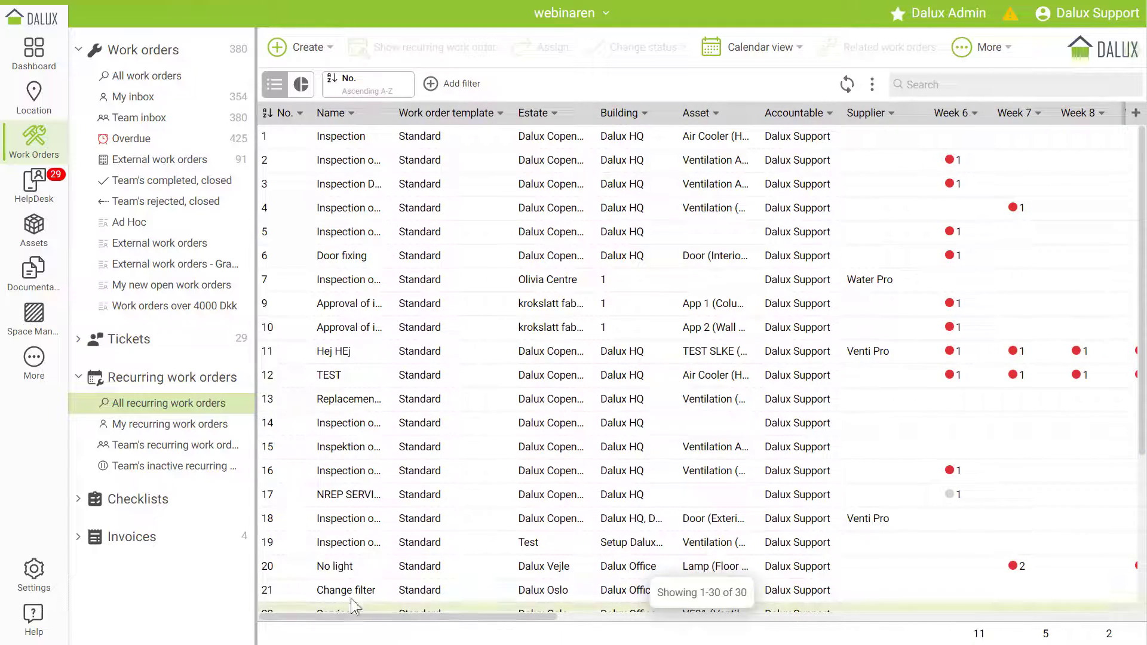
Open the recurring work order "TEST" and look through its list of related work orders
double_click(435, 377)
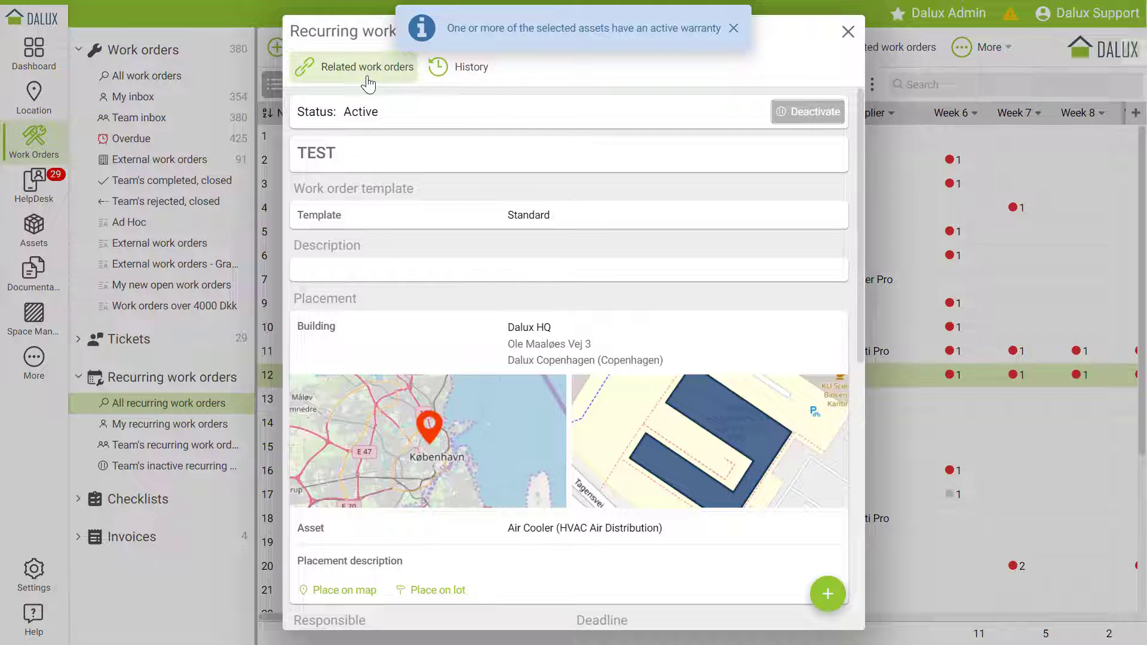
click(367, 70)
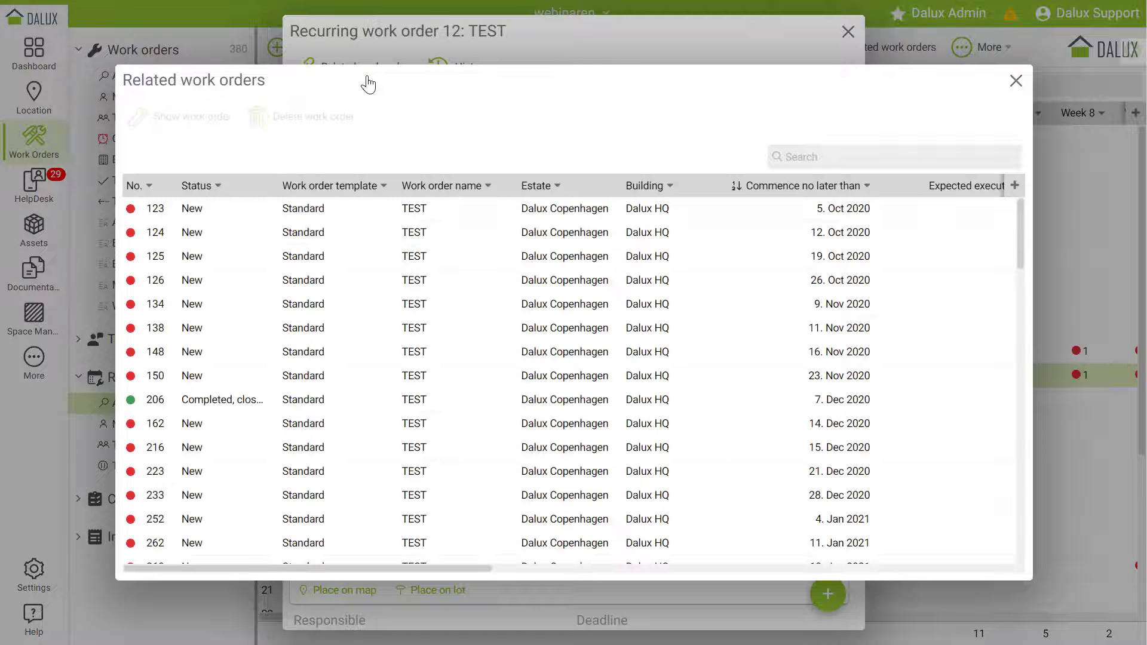
scroll(298, 219, down, 3)
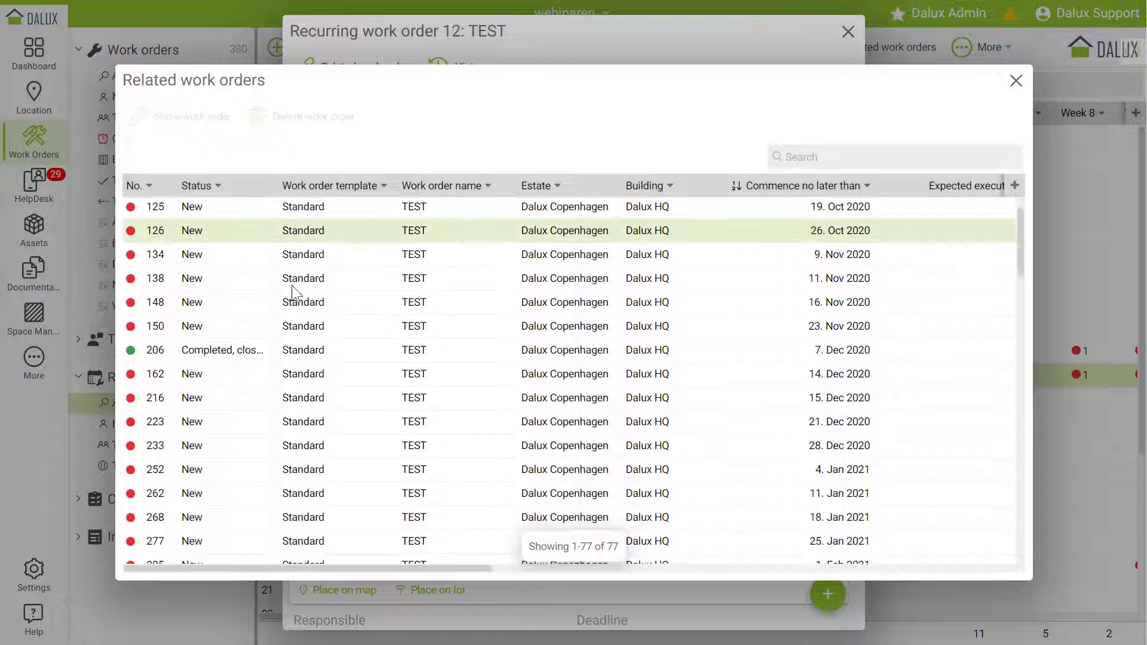
scroll(292, 359, down, 5)
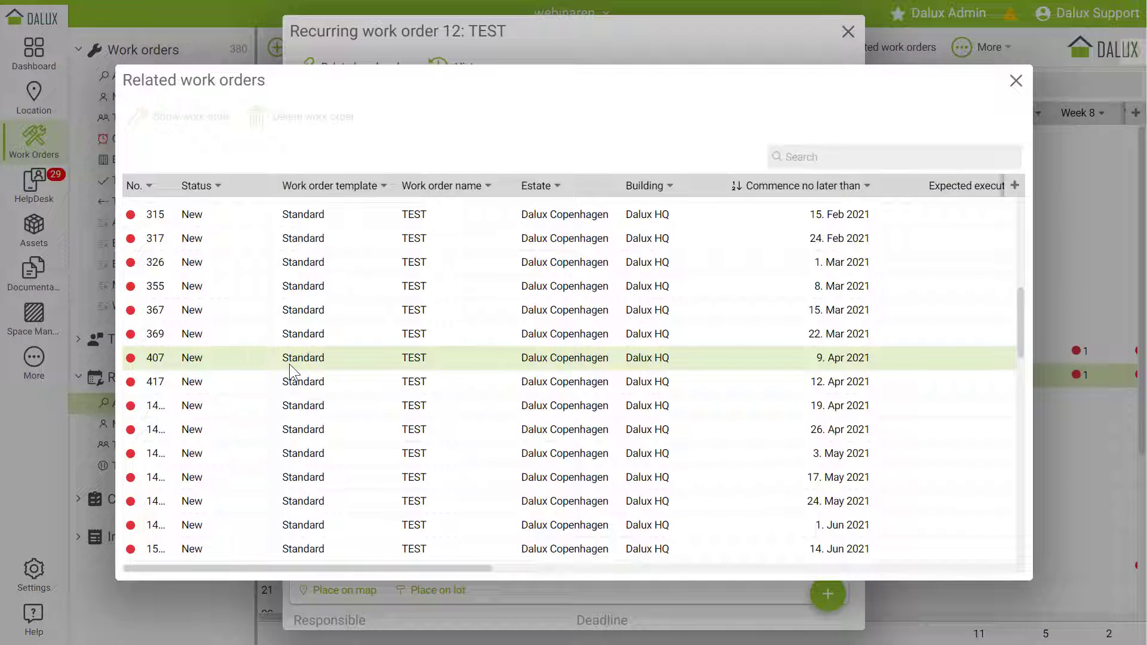
scroll(289, 364, down, 6)
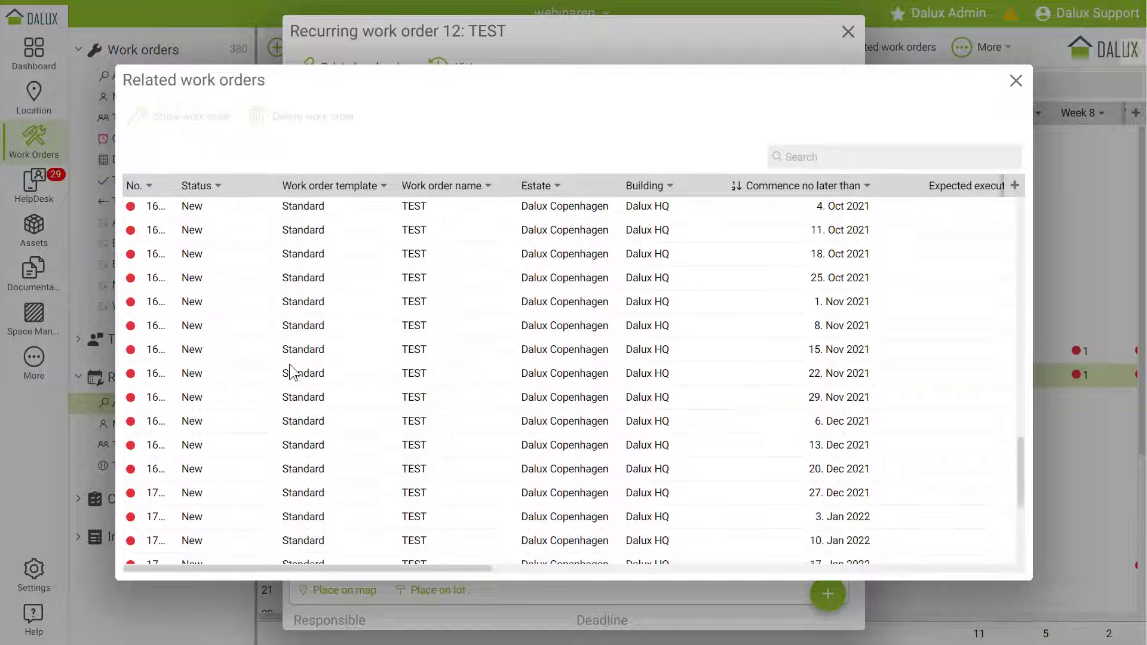
Open the related TEST work order with the 3. Jan 2022 deadline and review its placement and deadline details
click(295, 360)
double_click(295, 360)
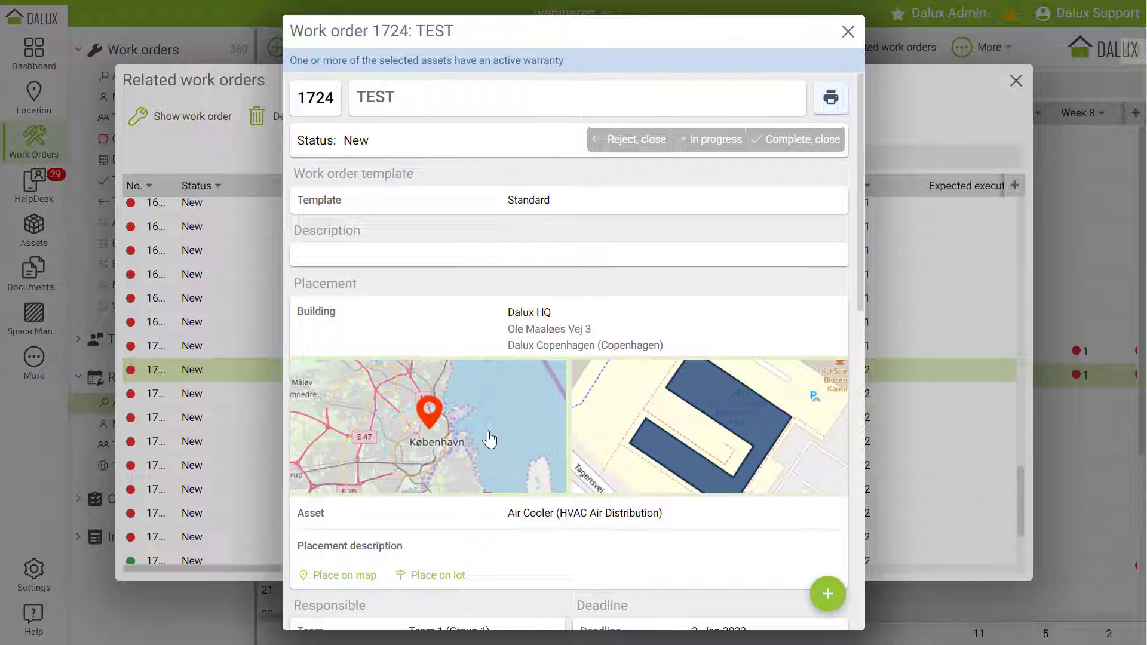
scroll(489, 440, down, 3)
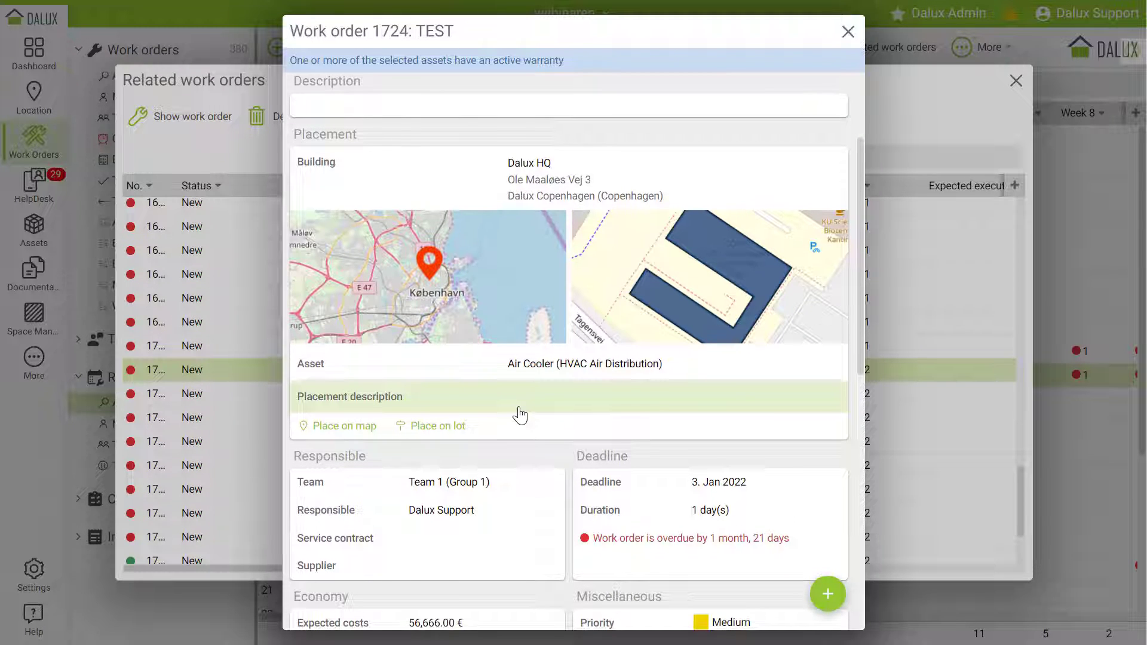